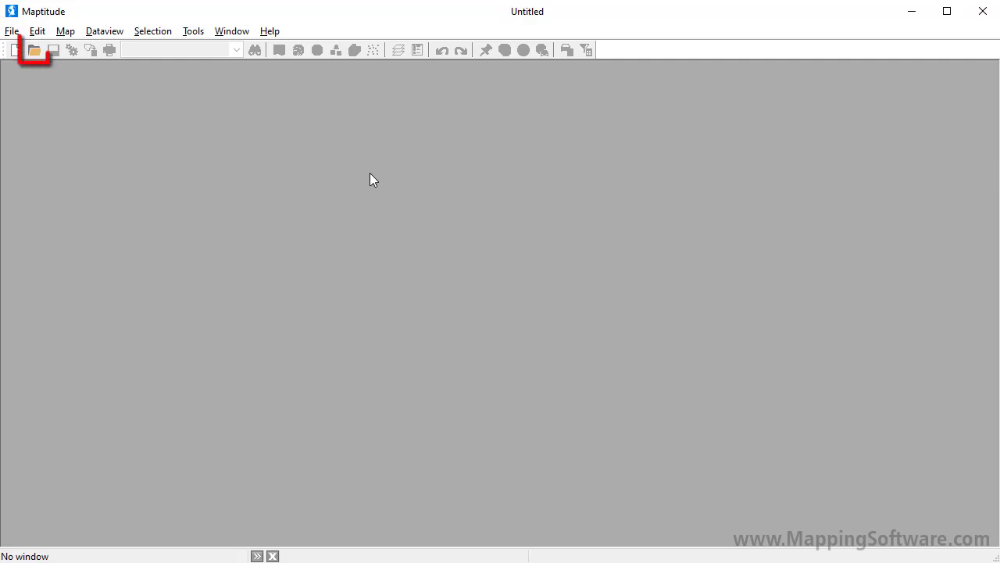
Step: Filter the Open dialog to Esri Shapefile (*.shp) and select ZONING_POLY.shp in Downloads
click(33, 51)
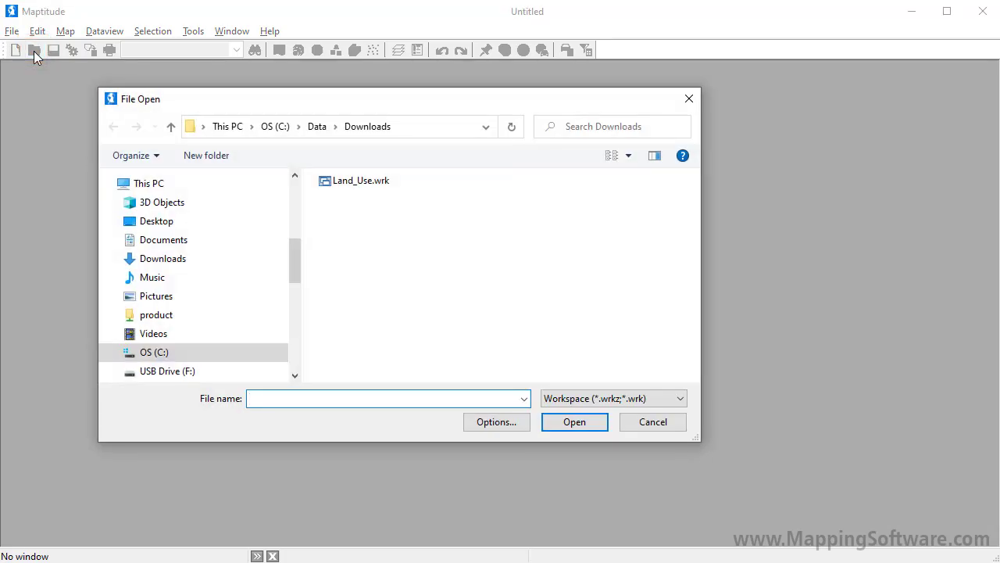
click(592, 403)
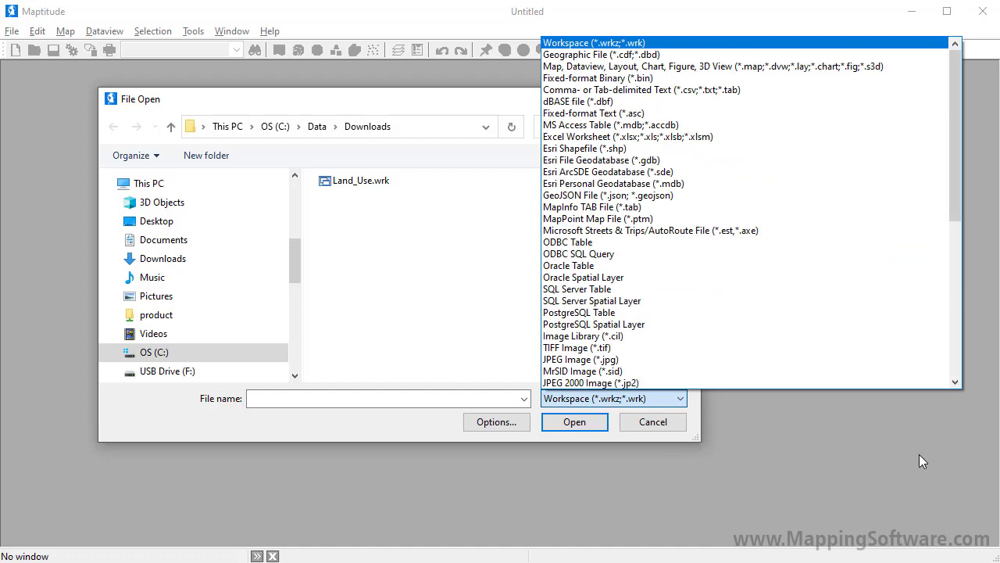
click(954, 366)
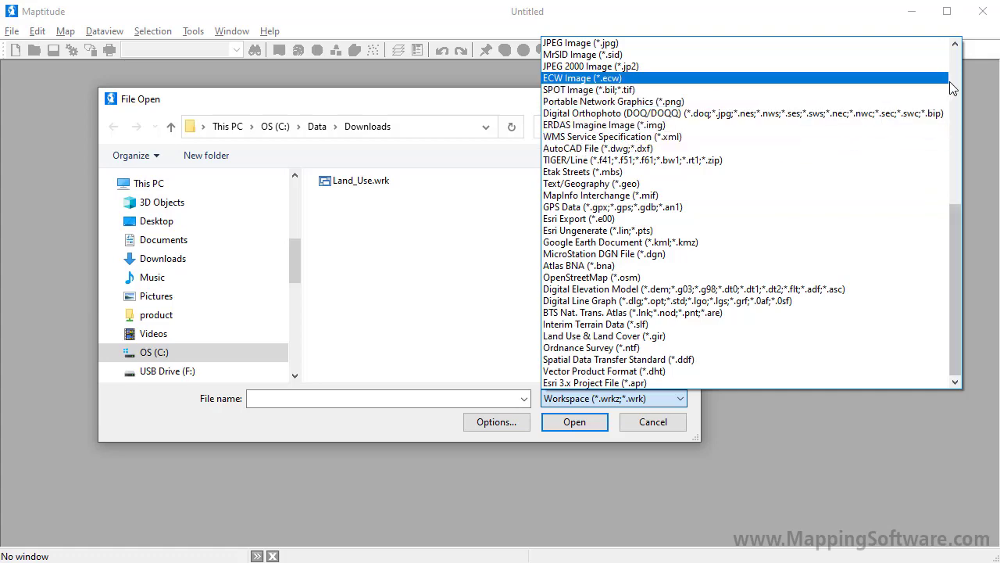
scroll(952, 88, up, 9)
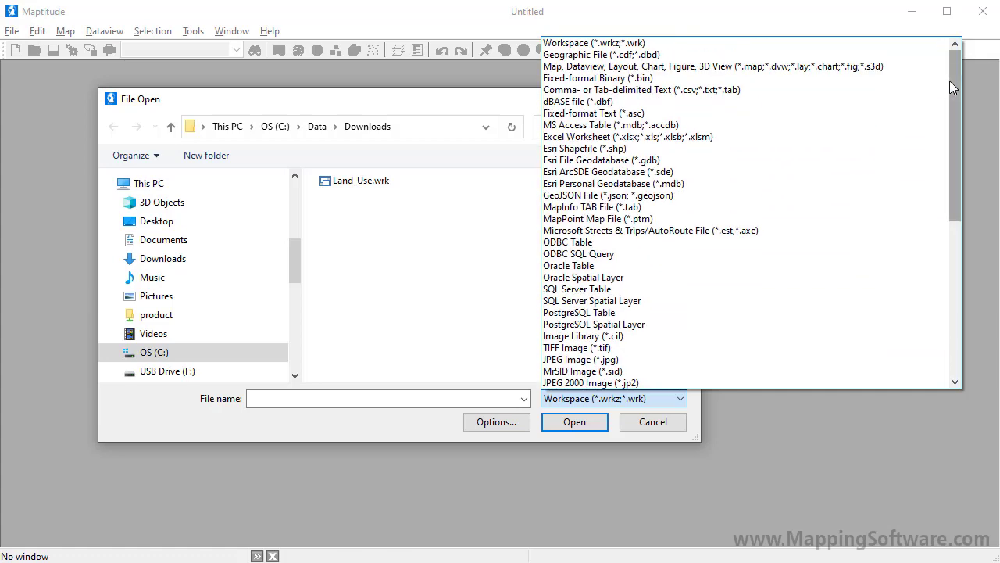
click(834, 154)
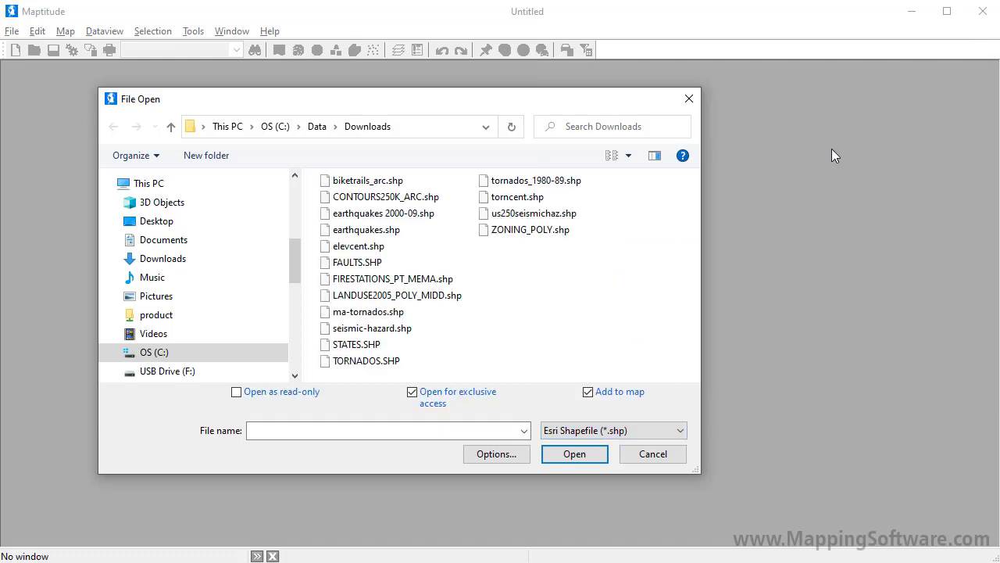
click(561, 230)
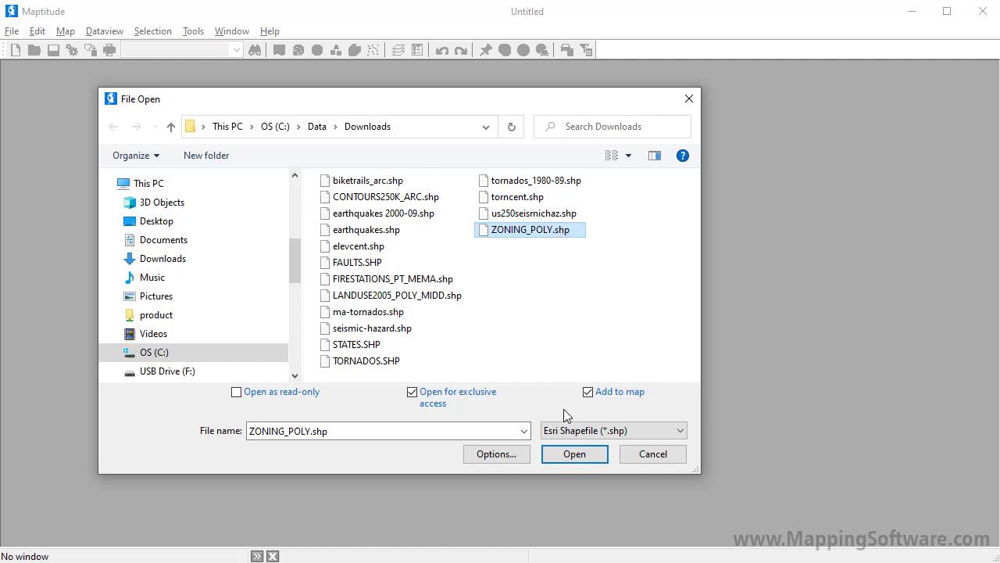
Step: Open ZONING_POLY.shp as a map layer with Import layer left unchecked
click(576, 454)
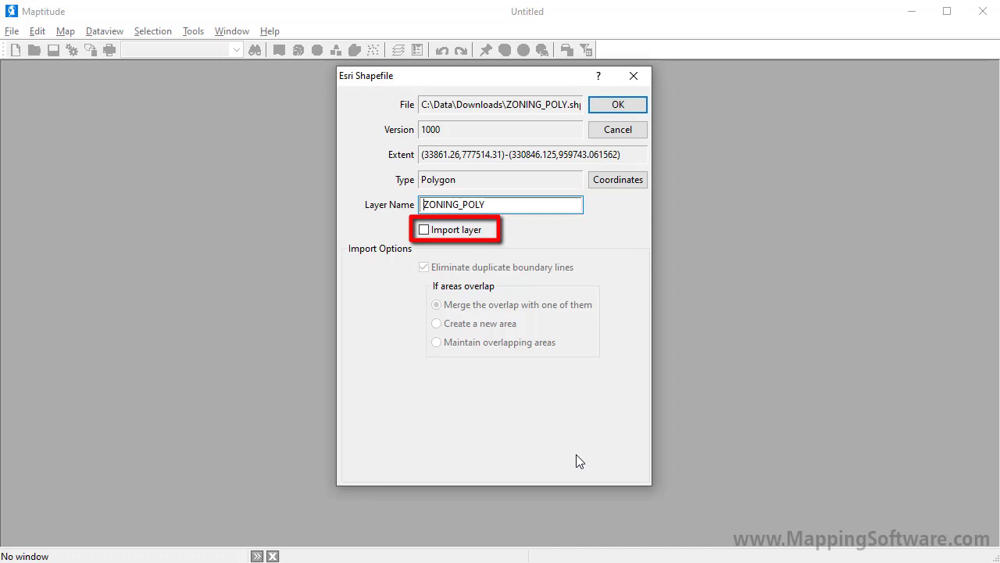
click(427, 233)
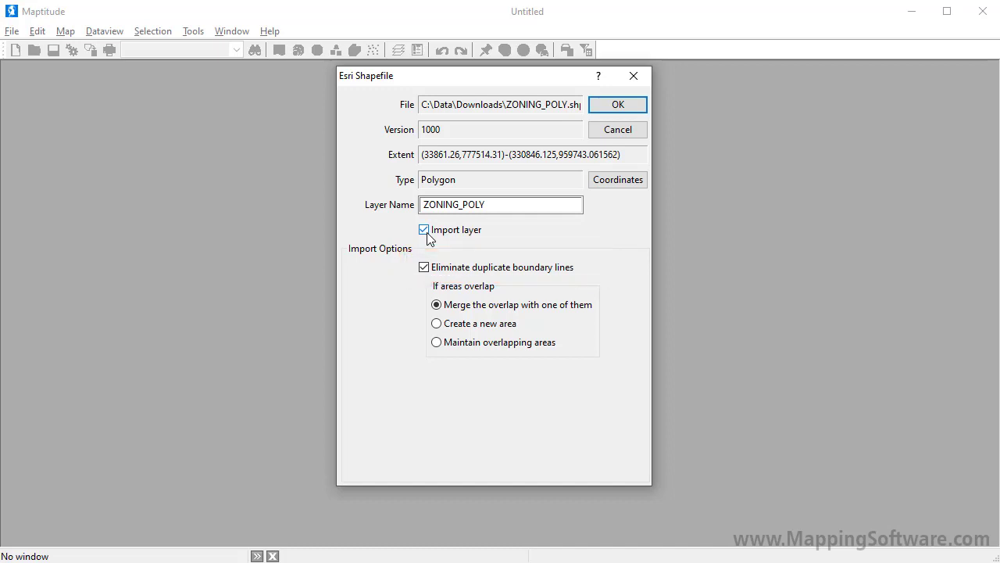
click(425, 231)
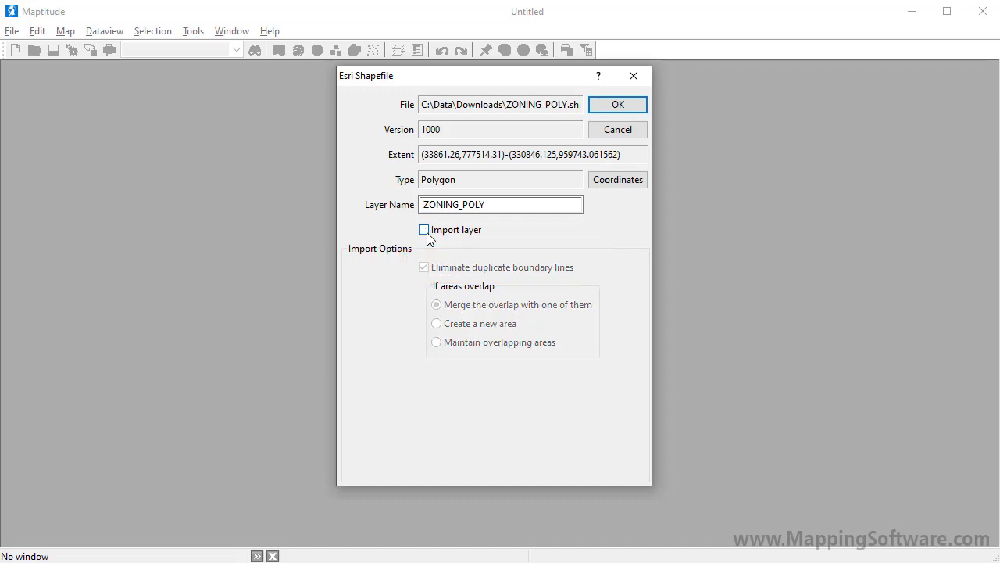
click(640, 106)
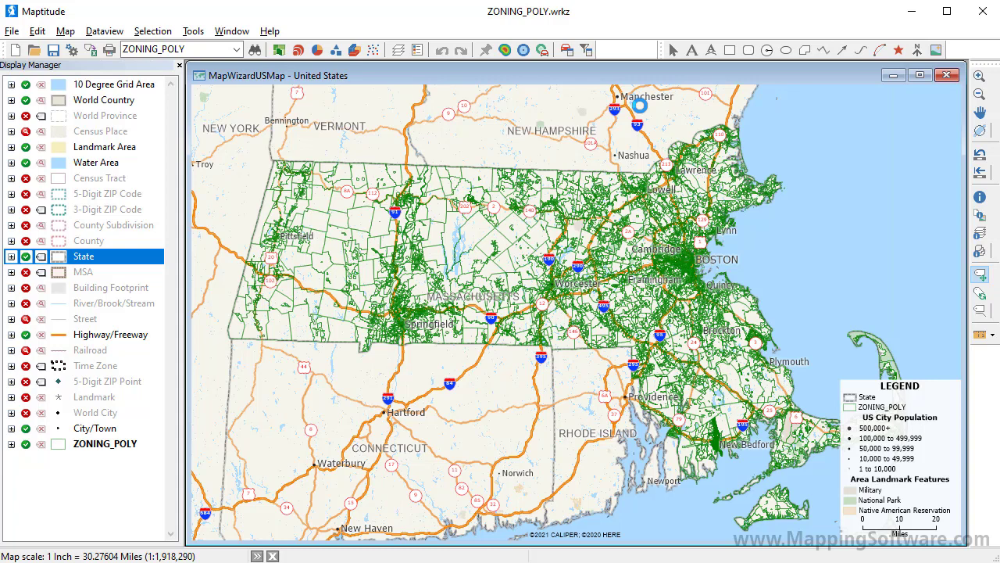
Step: Apply a PRIM_USE color theme to ZONING_POLY with Use Border Styles turned off
click(279, 50)
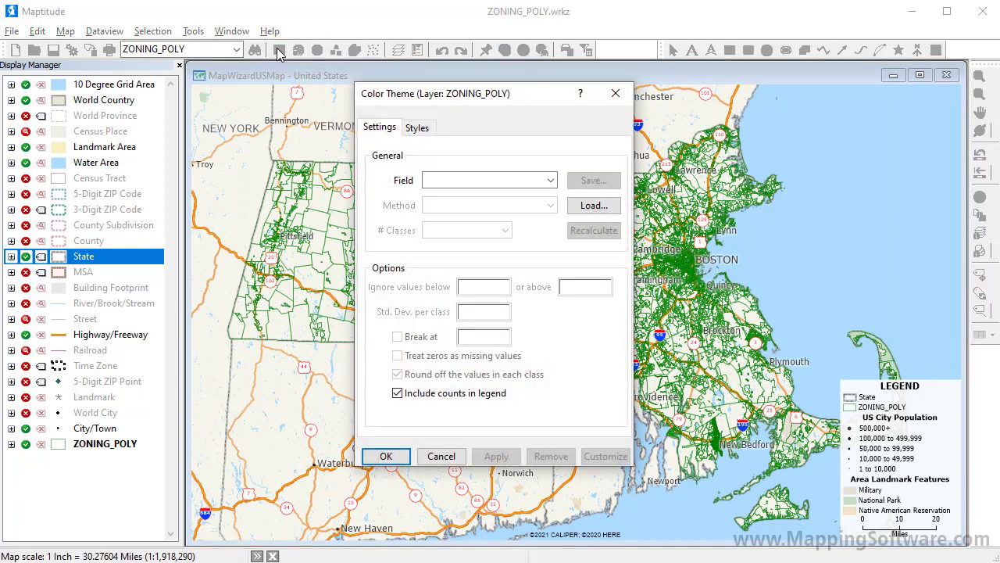
click(476, 181)
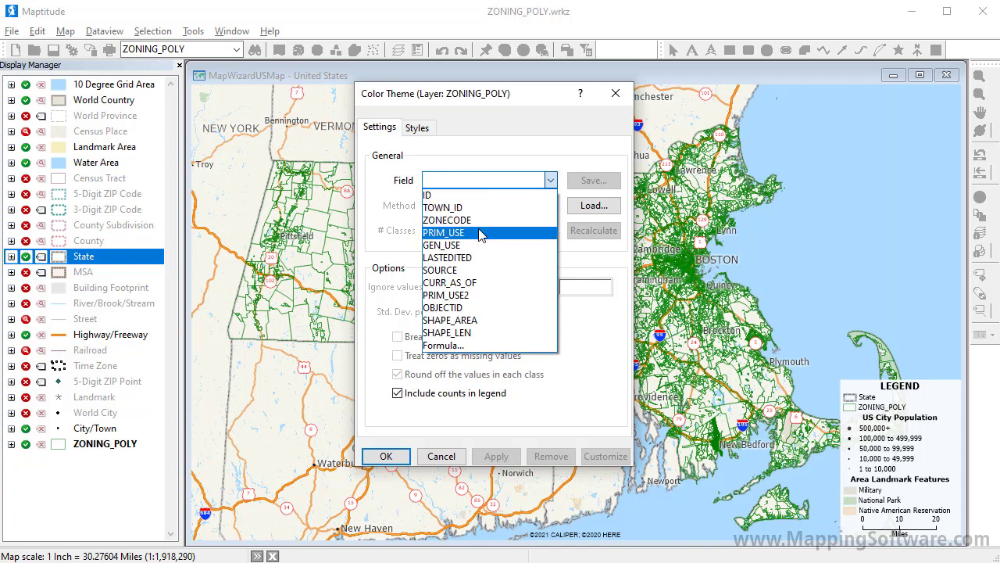
click(479, 232)
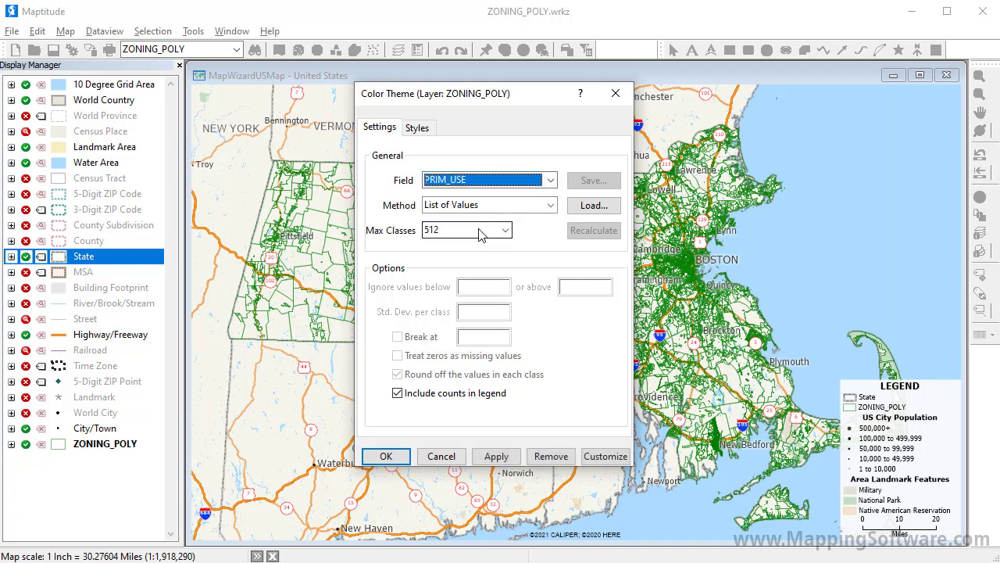
click(416, 127)
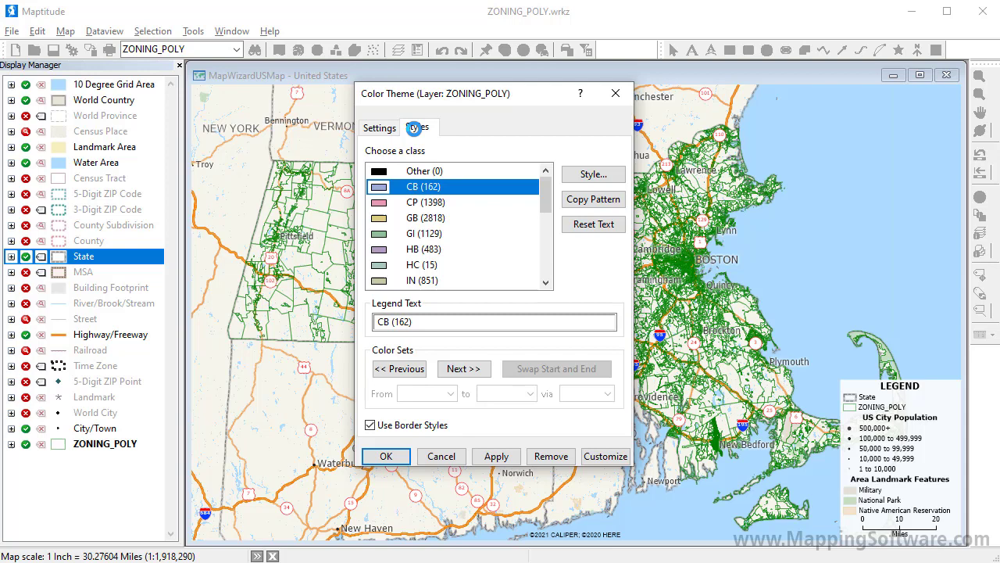
click(370, 426)
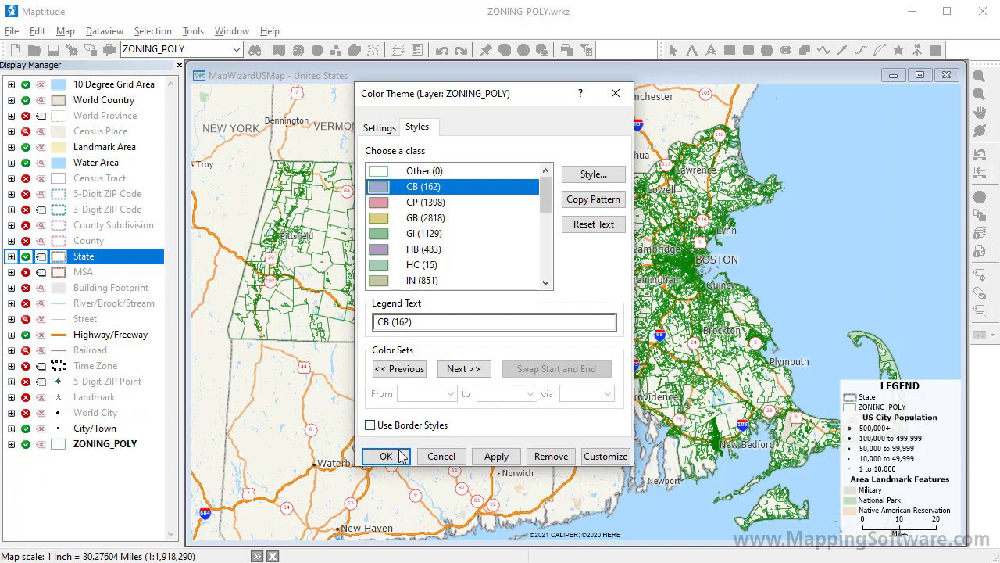
click(386, 454)
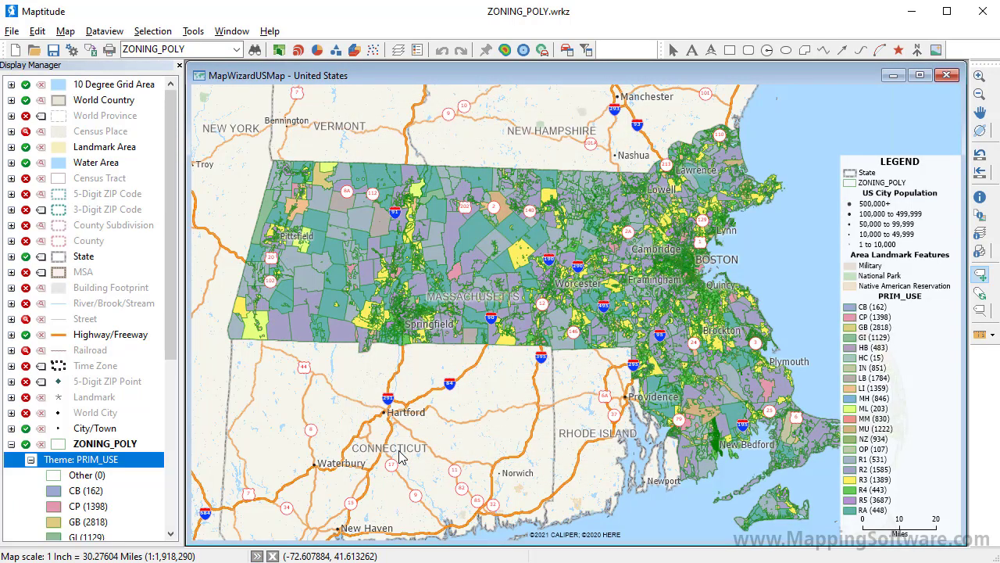
Step: Zoom in on the Sudbury and Wayland area with a rectangle
click(980, 75)
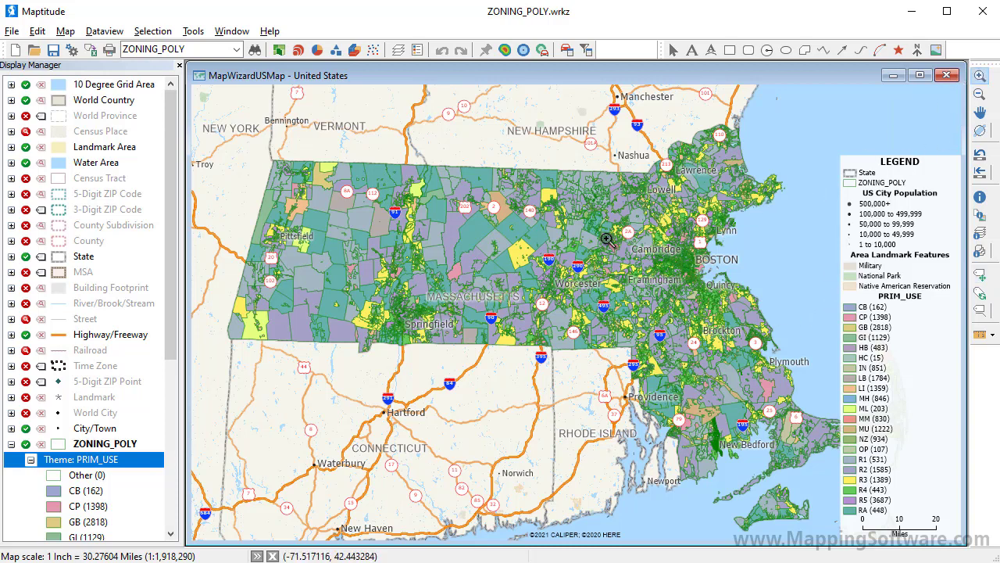
drag(606, 239, 669, 284)
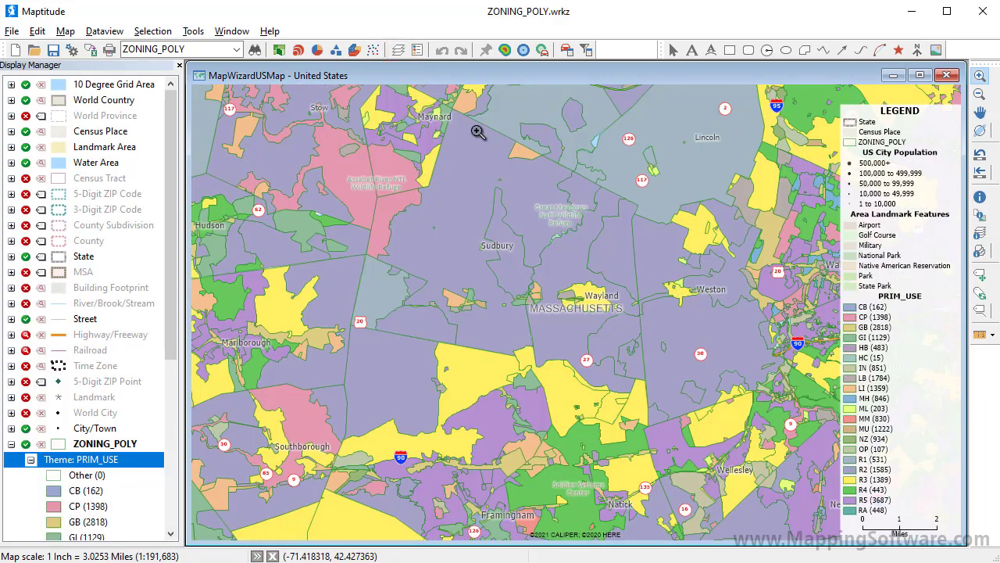
Step: Reorder the layers so Water Area through City/Town draw over ZONING_POLY
click(398, 50)
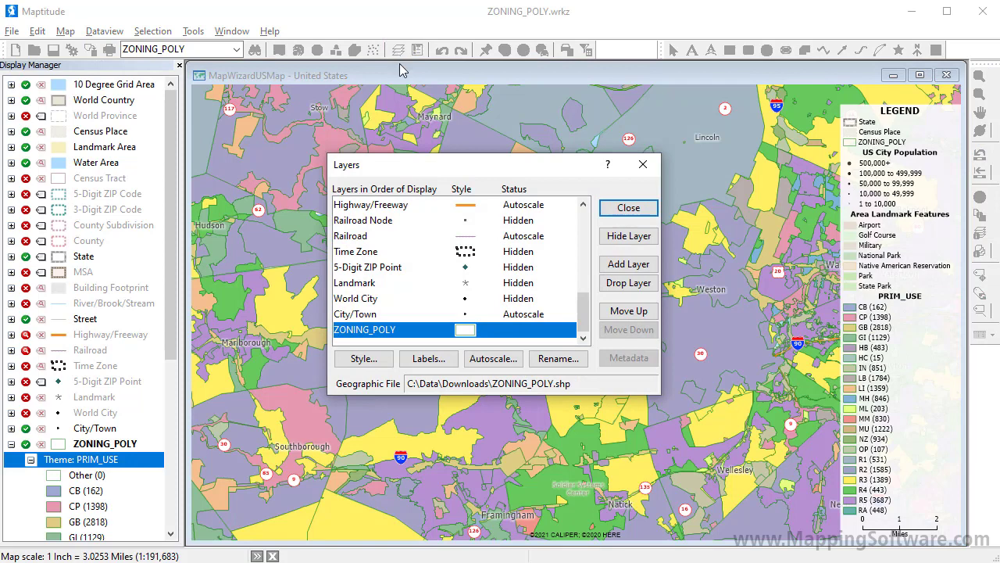
click(458, 313)
click(585, 232)
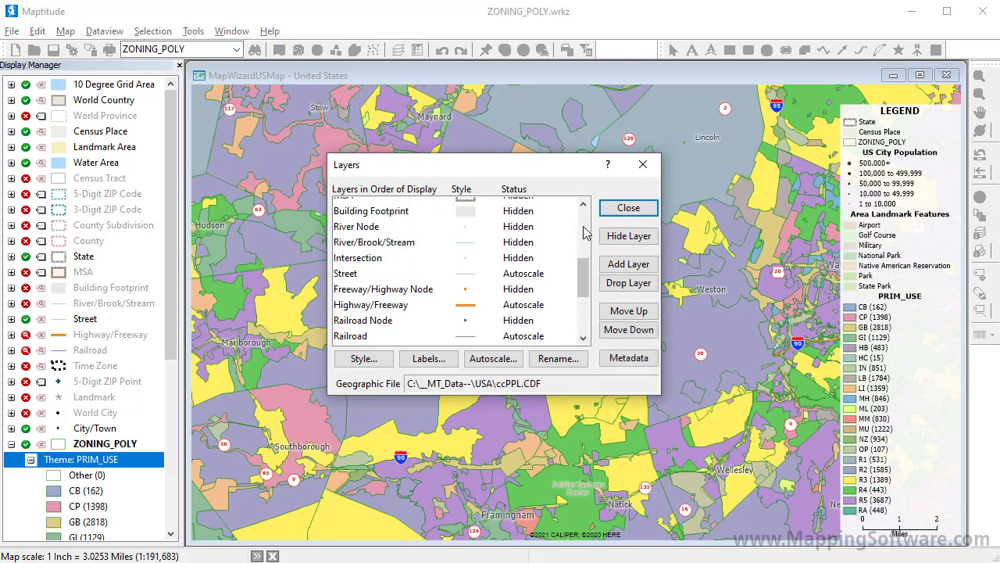
click(584, 232)
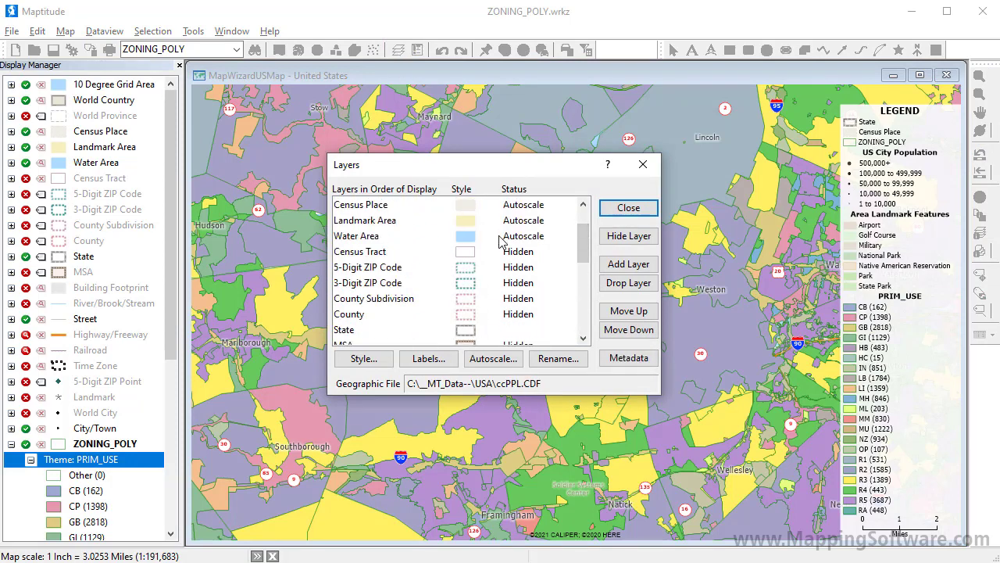
shift+click(500, 237)
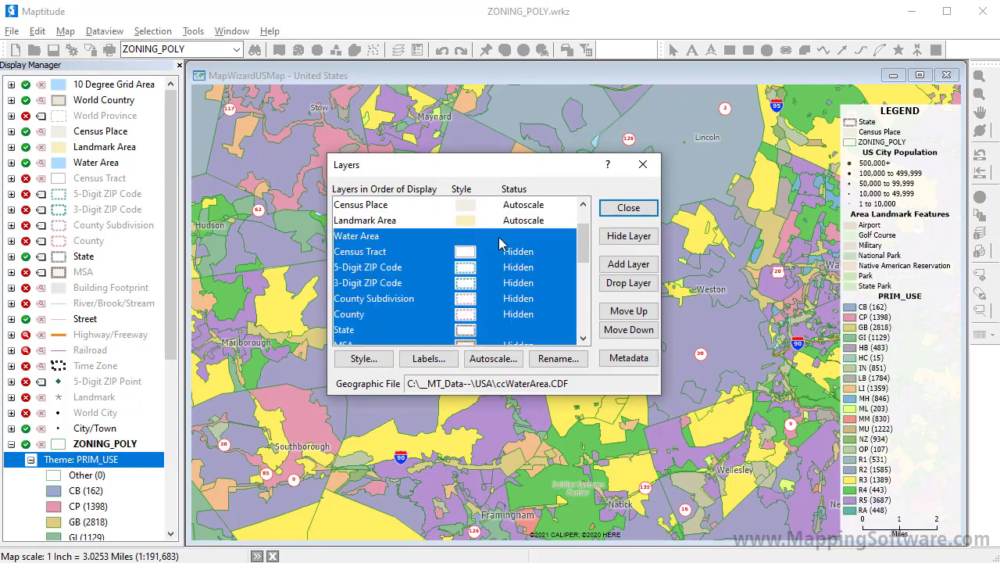
click(618, 330)
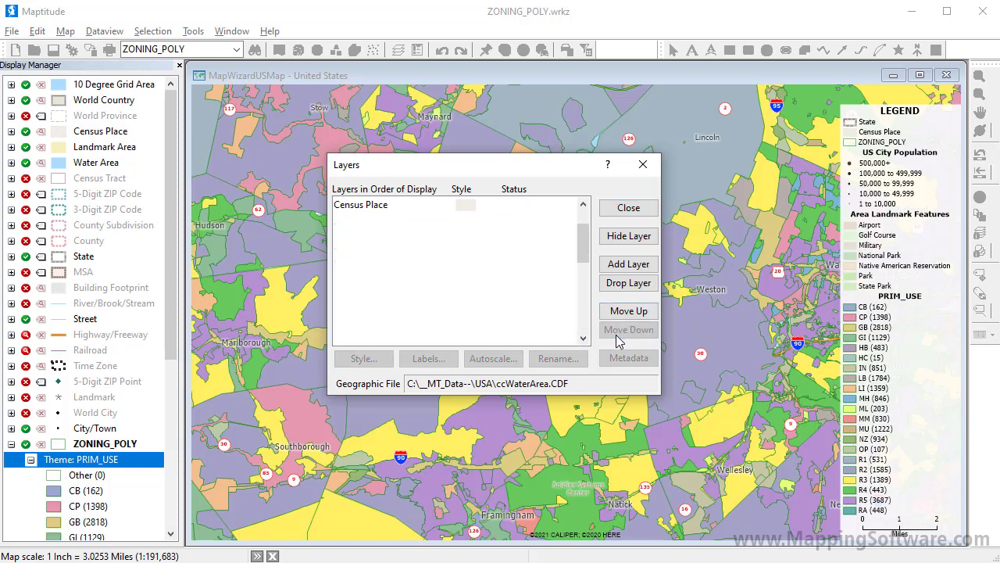
click(628, 208)
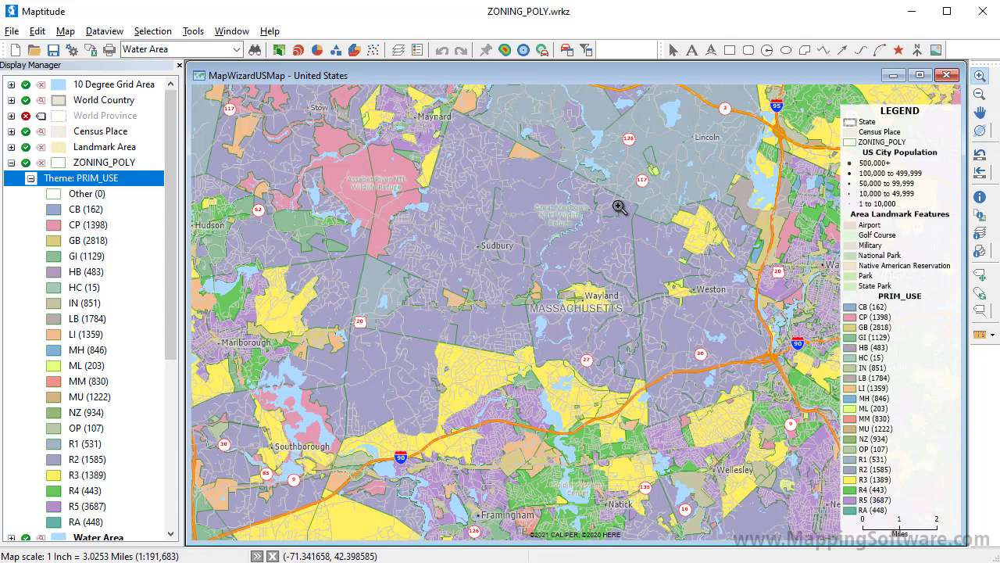
Step: Add CONTOURS250K_ARC.shp from Downloads as a new, unimported layer
click(399, 50)
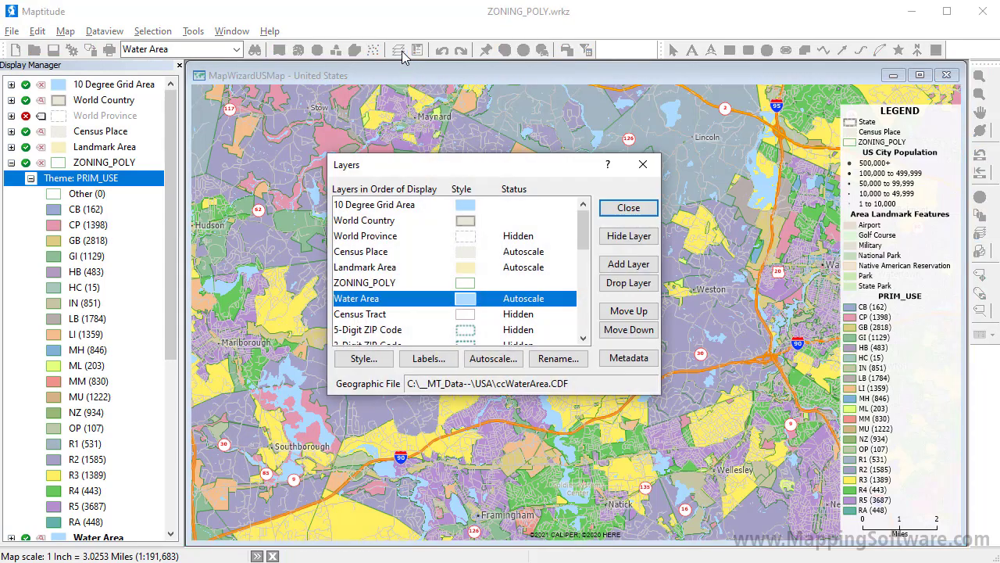
click(602, 263)
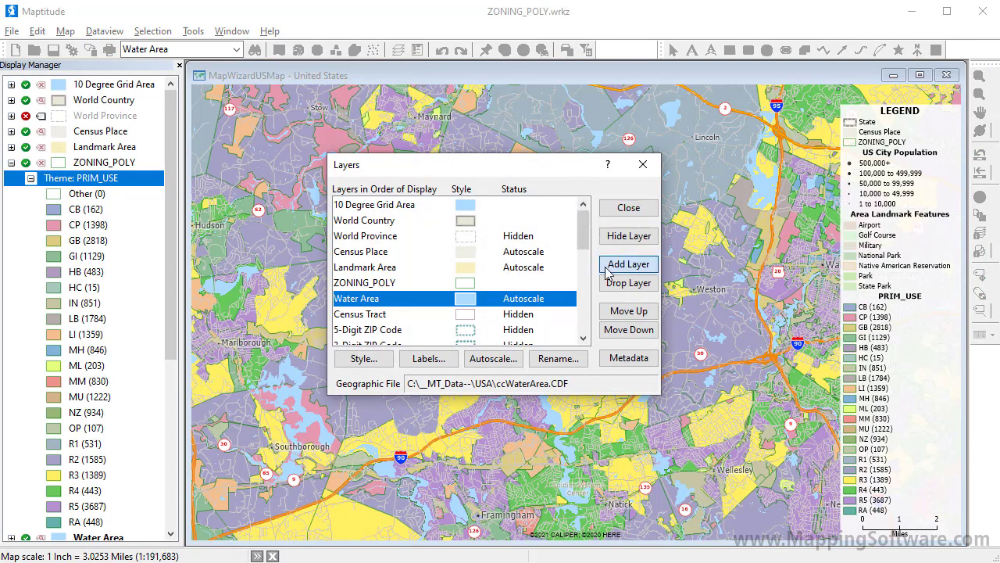
click(669, 398)
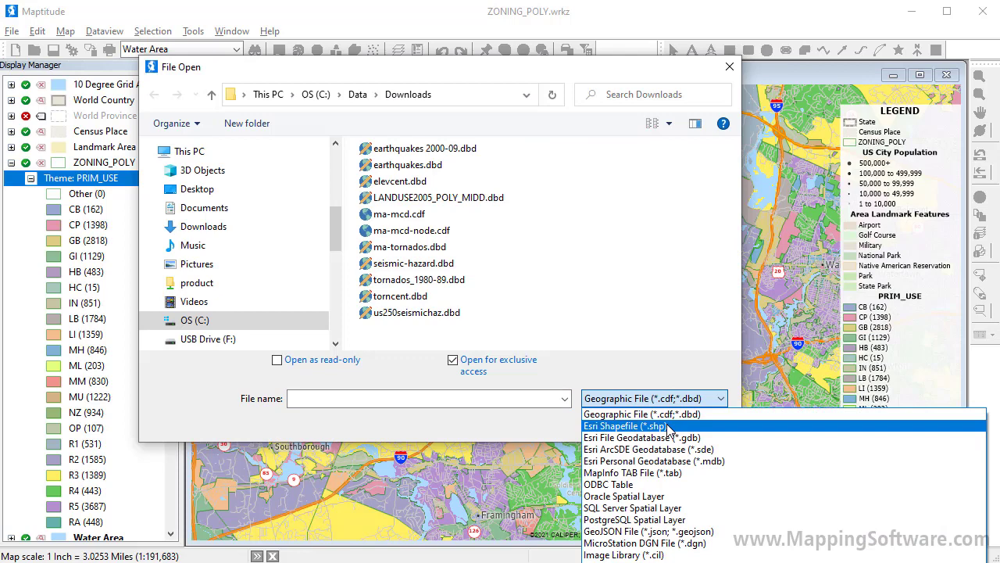
click(669, 426)
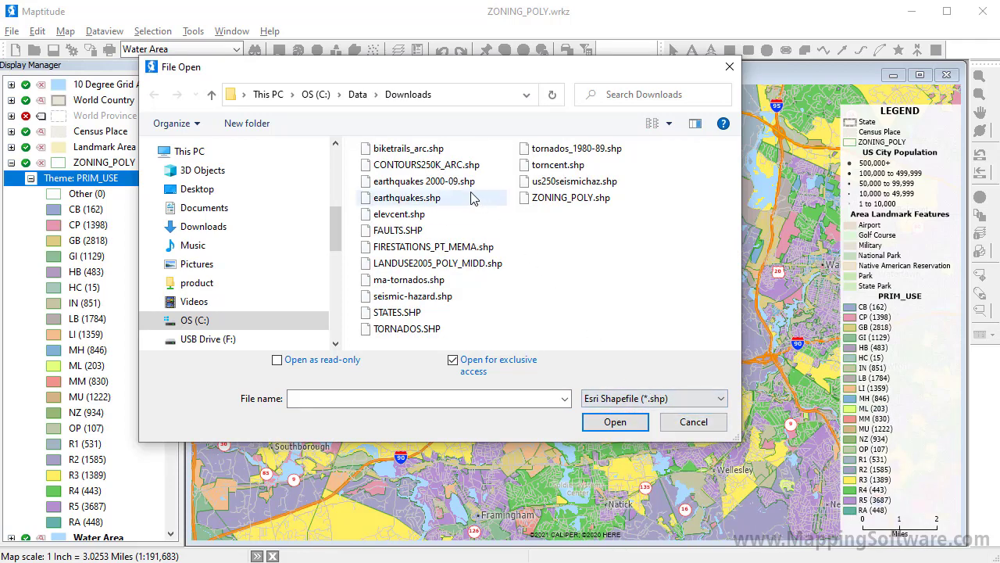
click(443, 168)
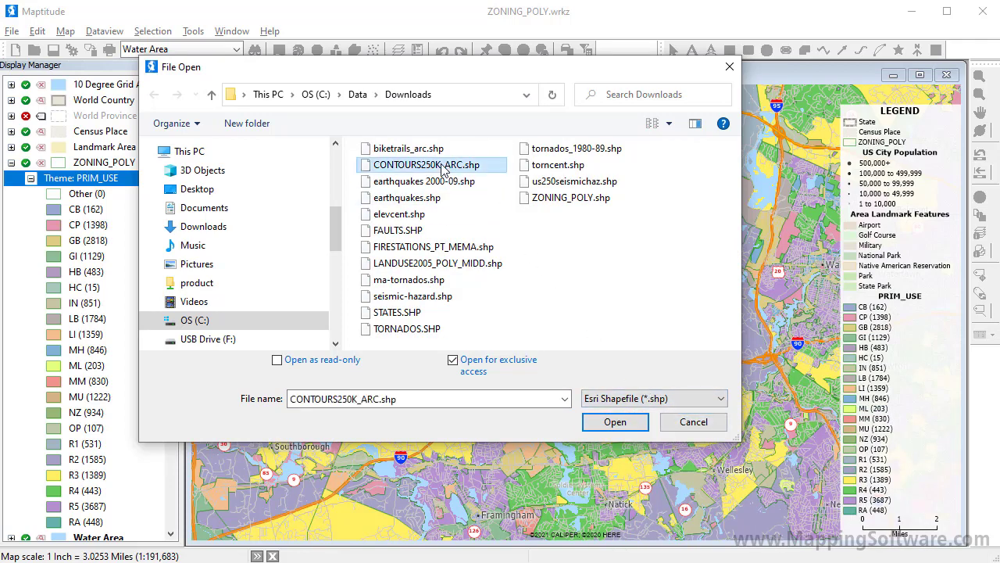
click(617, 422)
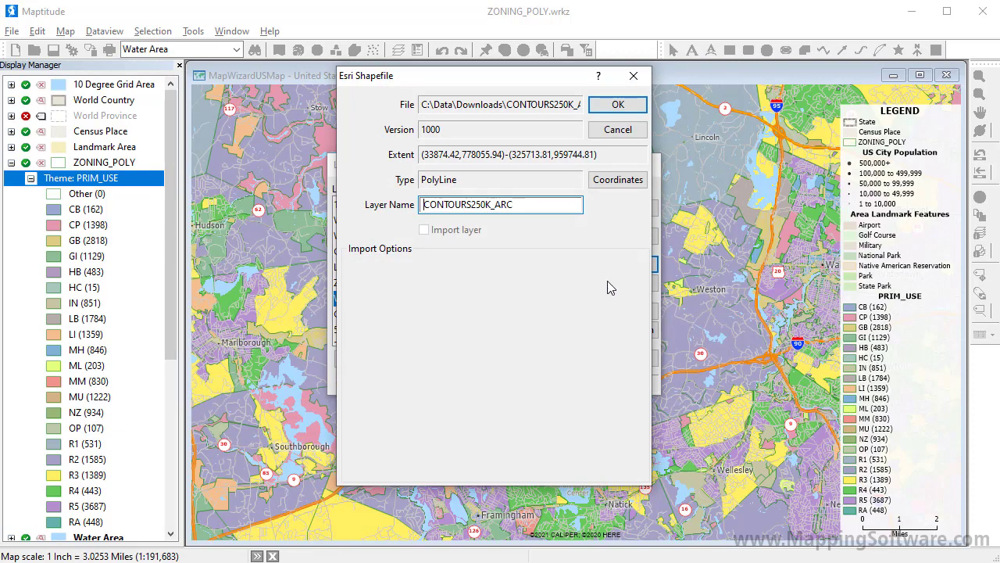
click(610, 107)
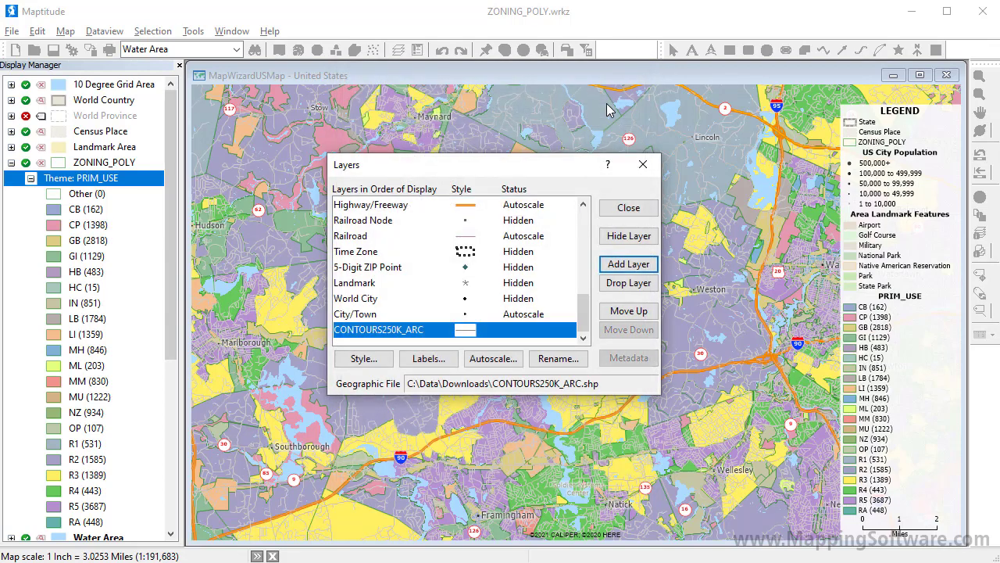
Step: Style the CONTOURS250K_ARC lines black with opacity 25
click(381, 359)
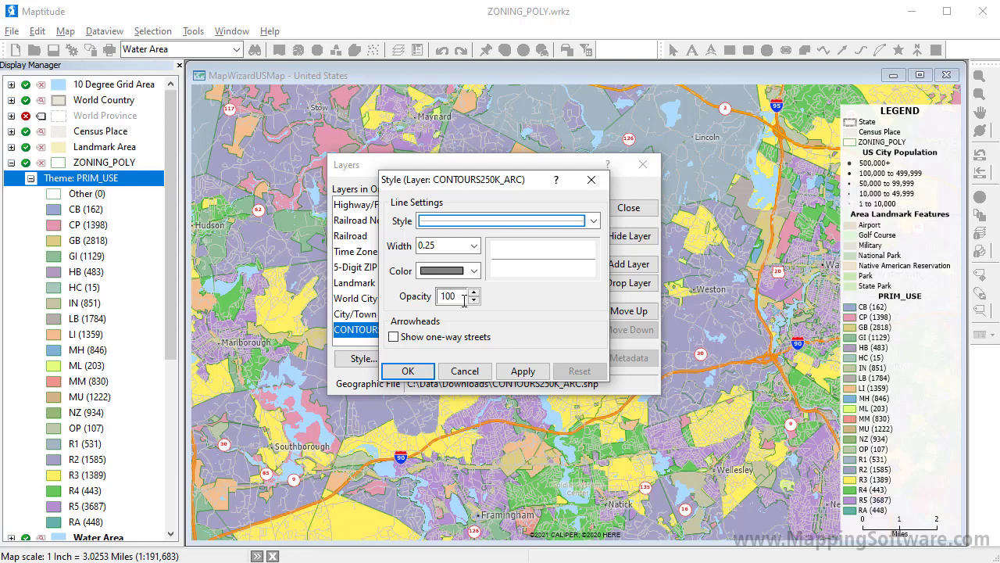
click(474, 270)
scroll(479, 289, up, 1)
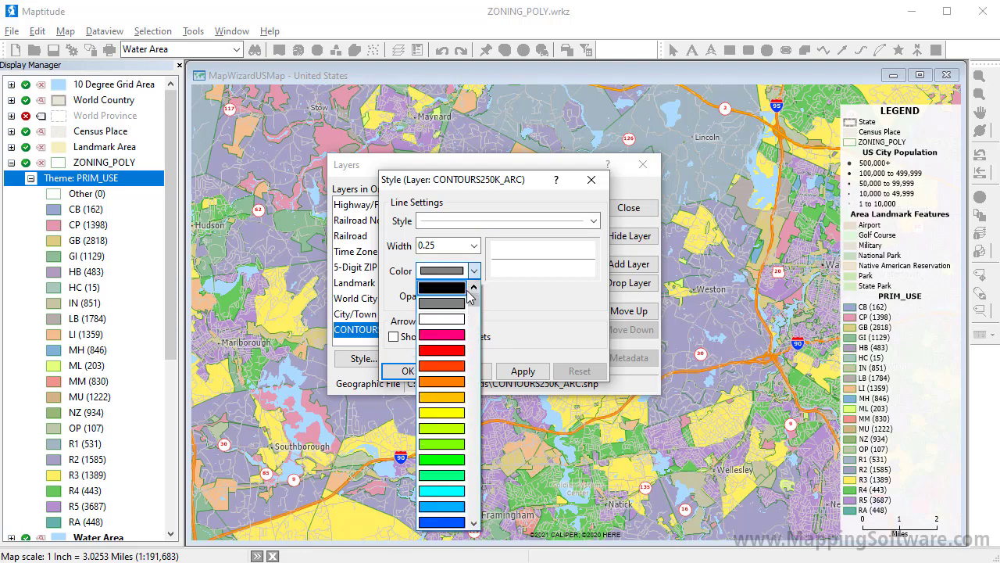
click(441, 288)
double_click(451, 297)
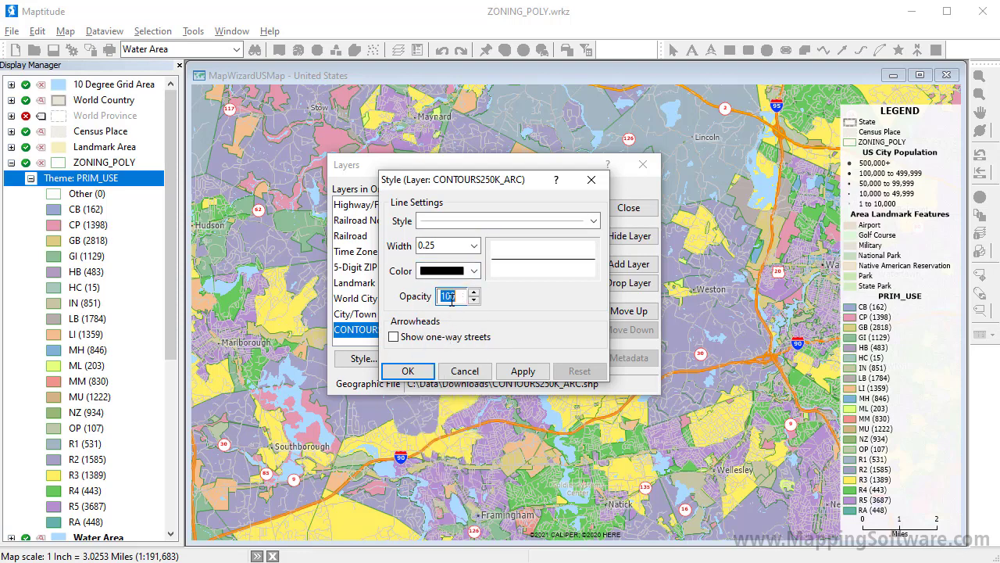
text(25)
click(407, 371)
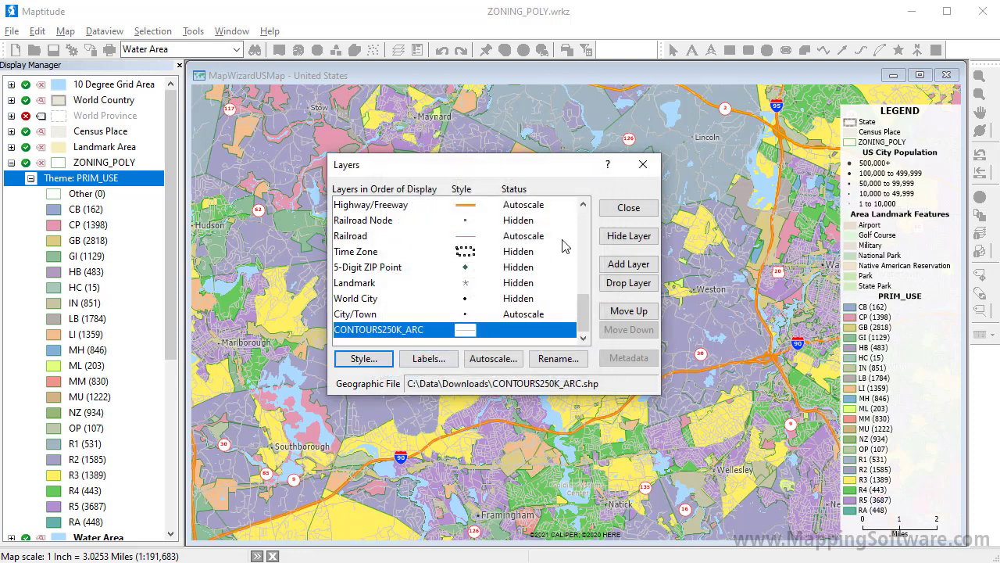
Step: Redraw the map with contours, then close the ZONING_POLY workspace without saving
click(611, 211)
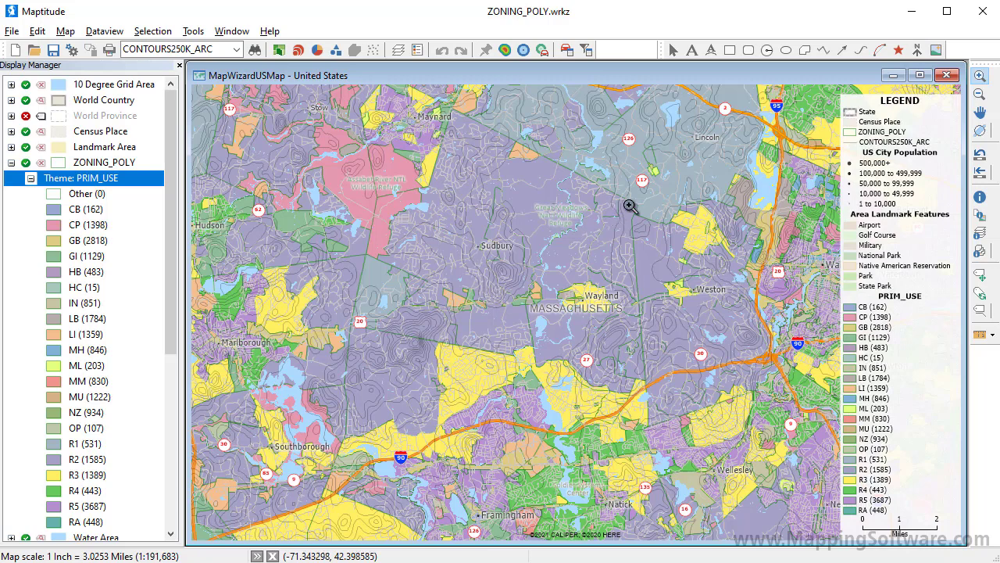
click(946, 76)
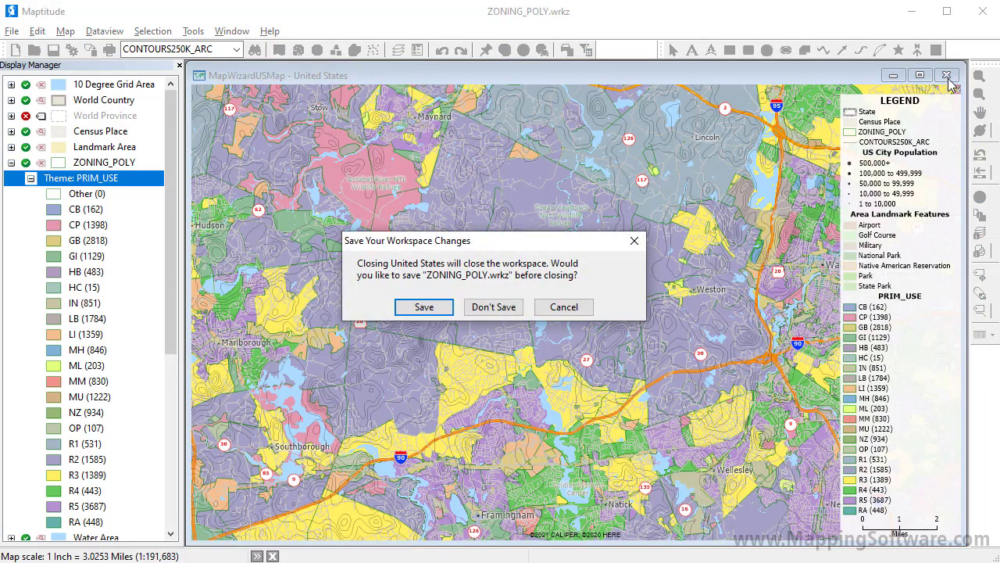
click(495, 314)
click(493, 314)
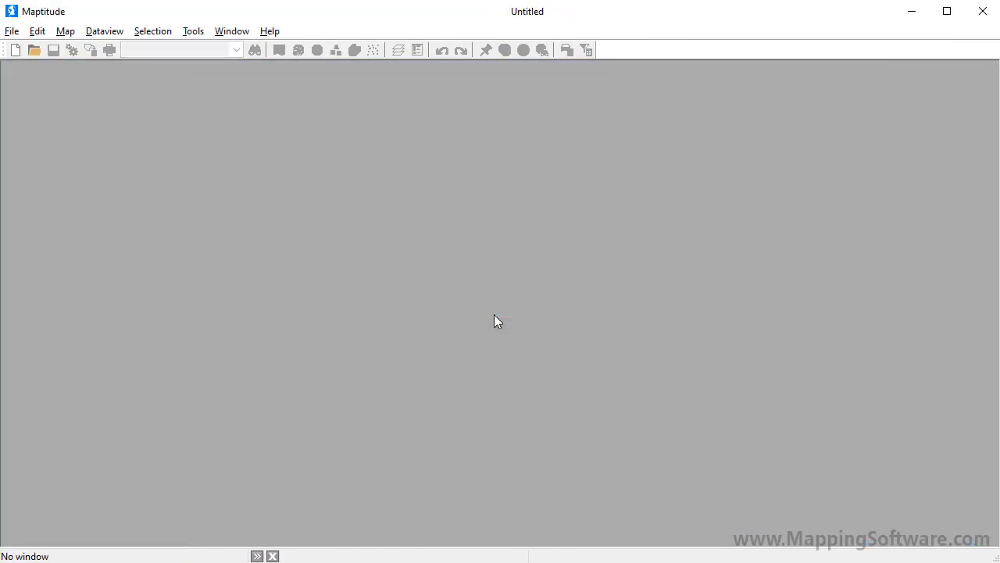
Step: Open Traffic_Signals.kml from Downloads using the Google Earth Document (*.kml;*.kmz) file type
click(33, 49)
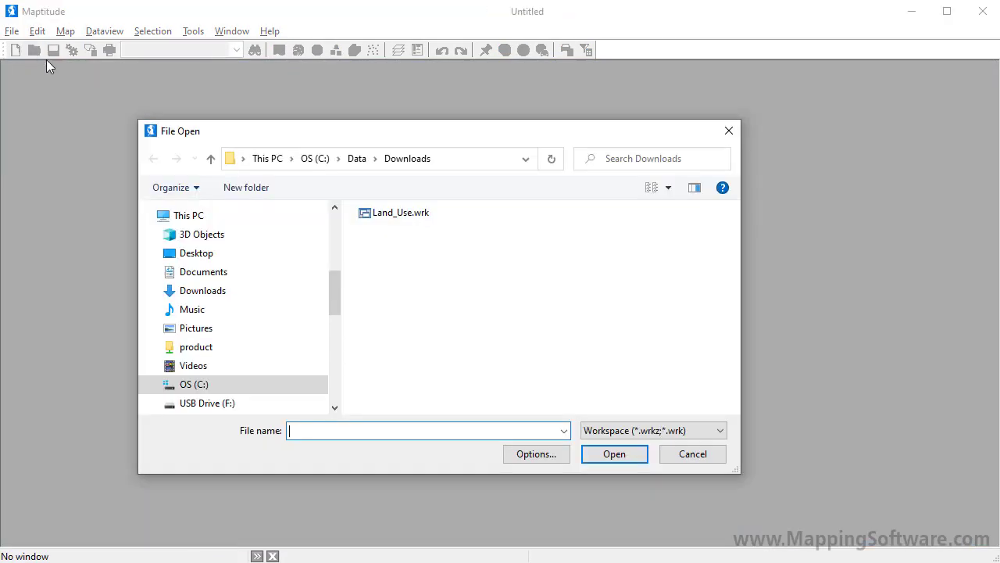
click(622, 431)
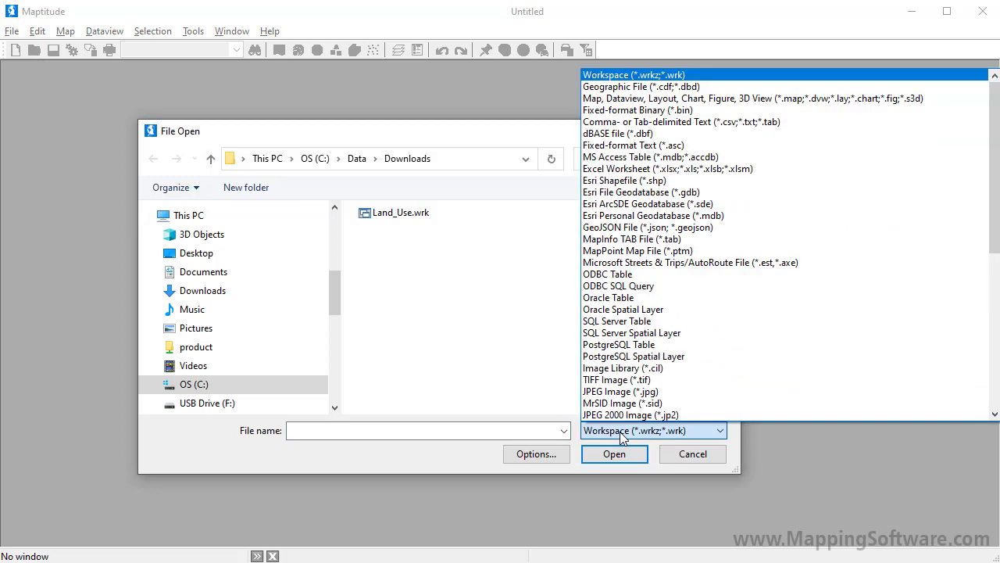
scroll(994, 395, down, 9)
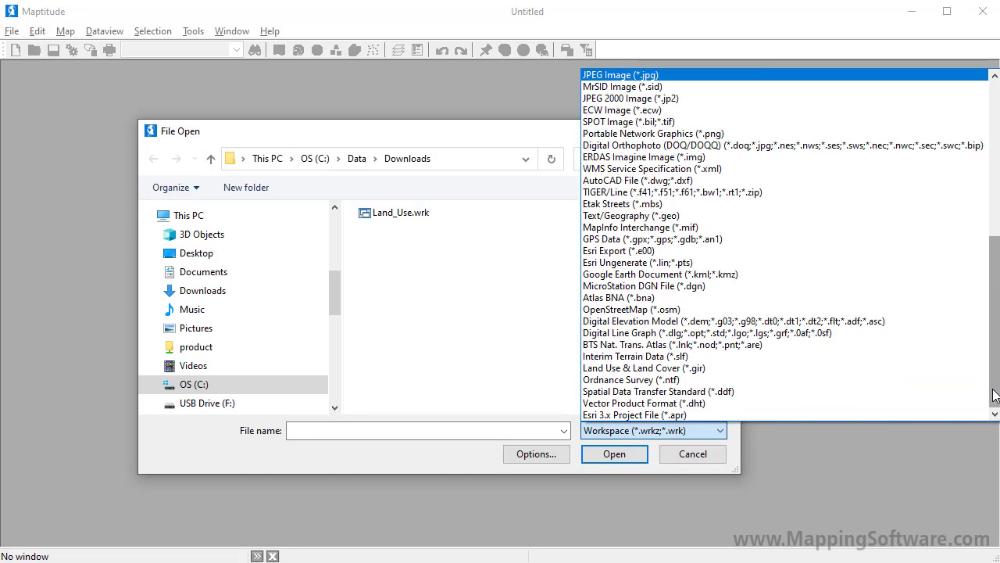
click(743, 274)
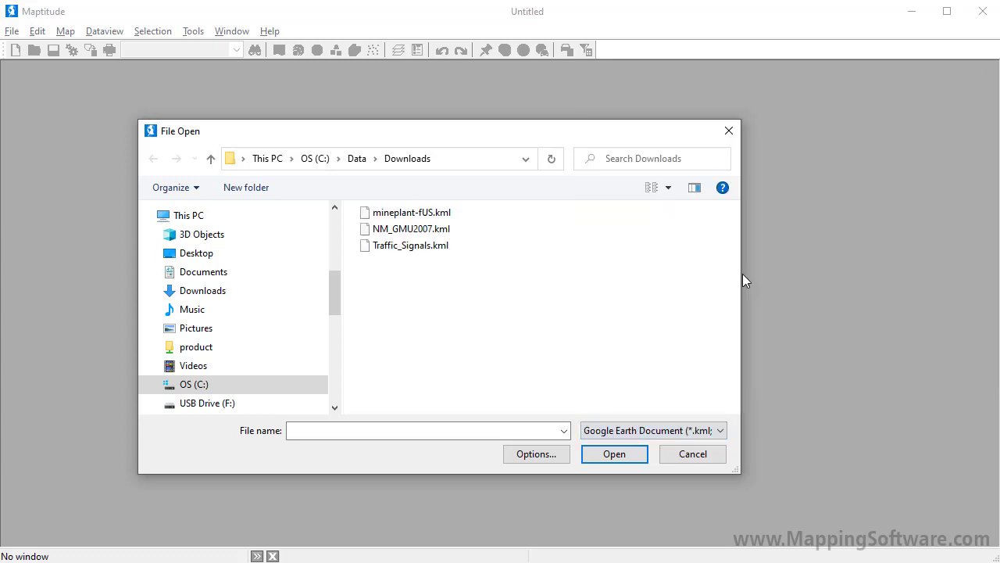
click(455, 248)
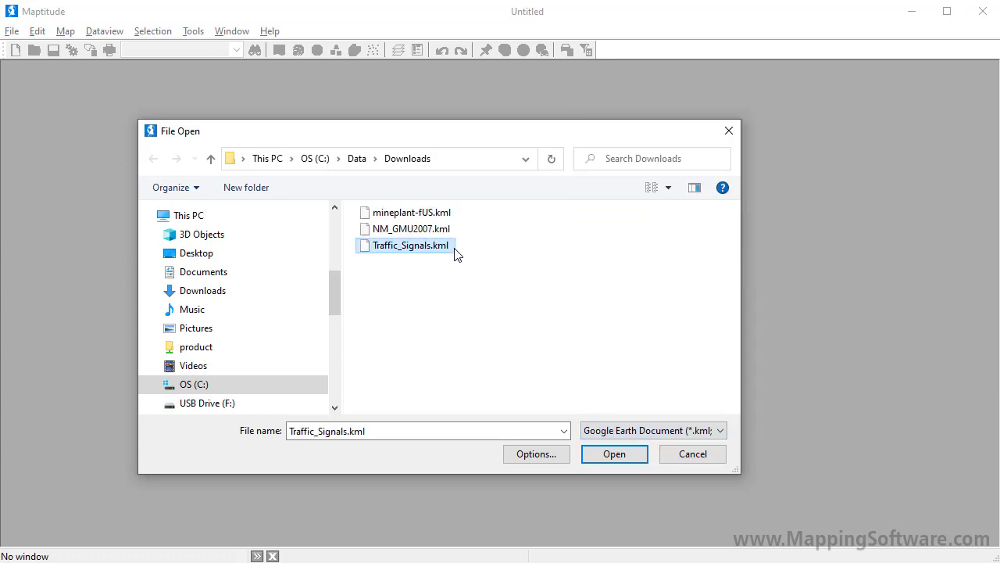
click(595, 452)
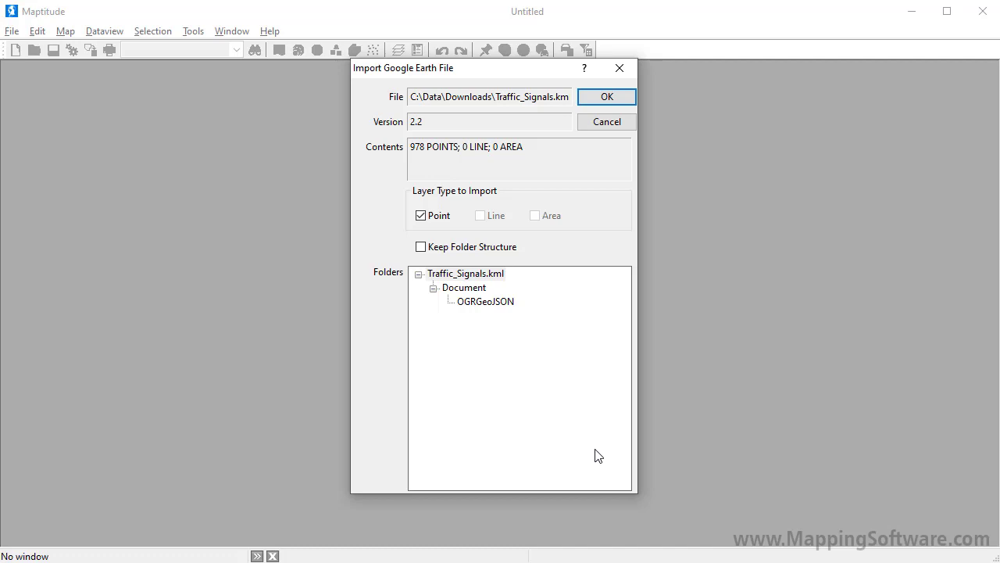
Step: Import the 978 traffic-signal points as a Point layer, keeping Downloads as the data folder
click(614, 100)
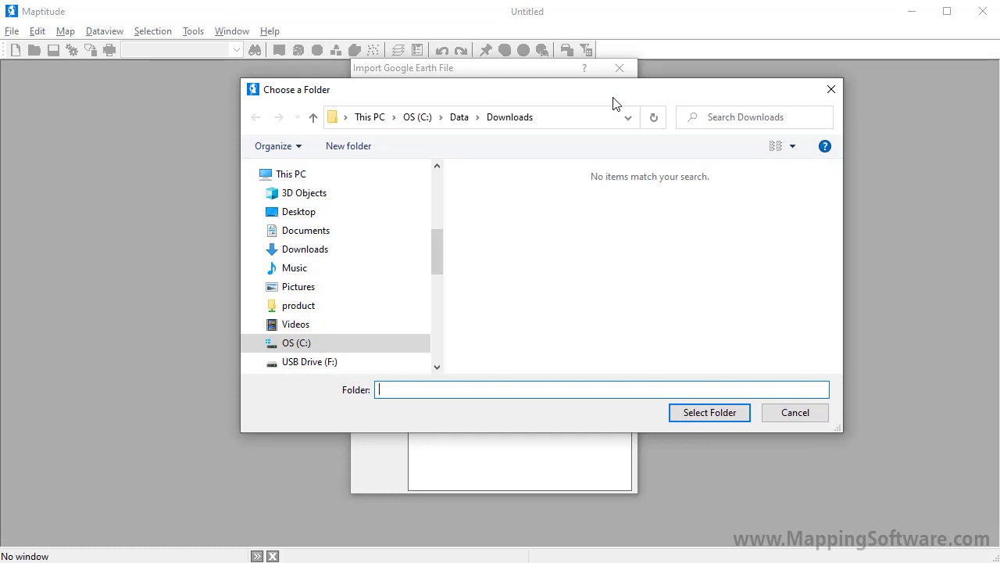
click(685, 416)
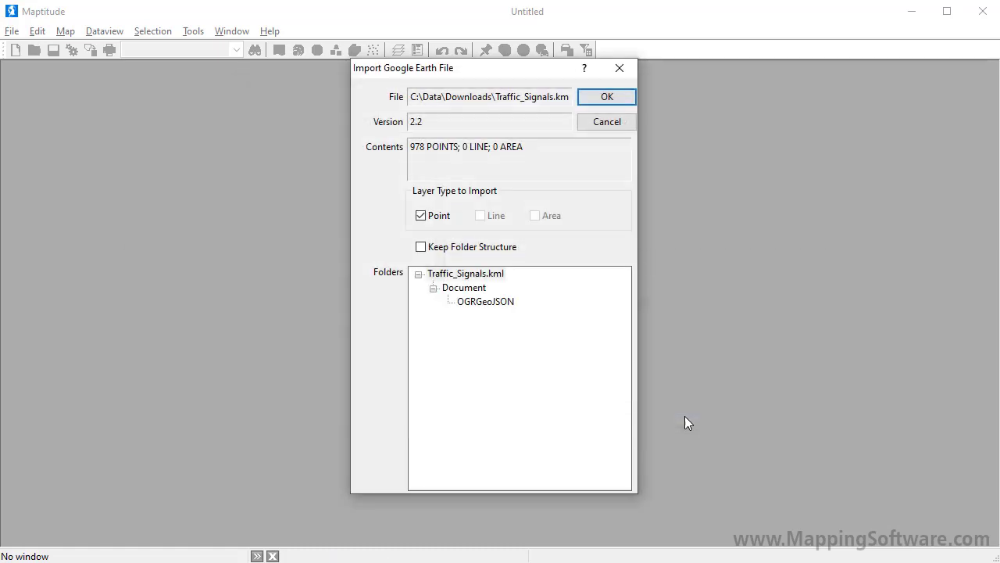
key(Return)
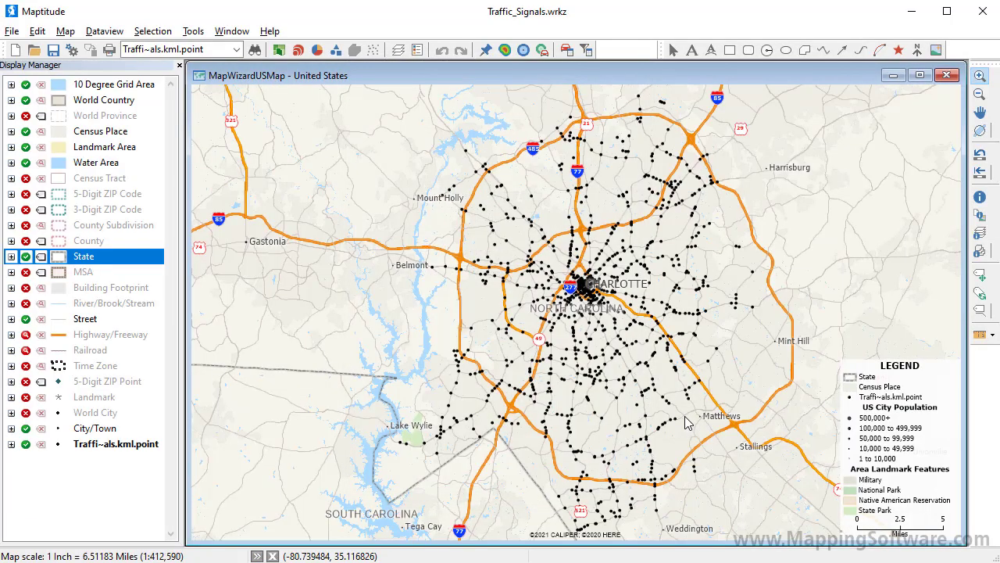